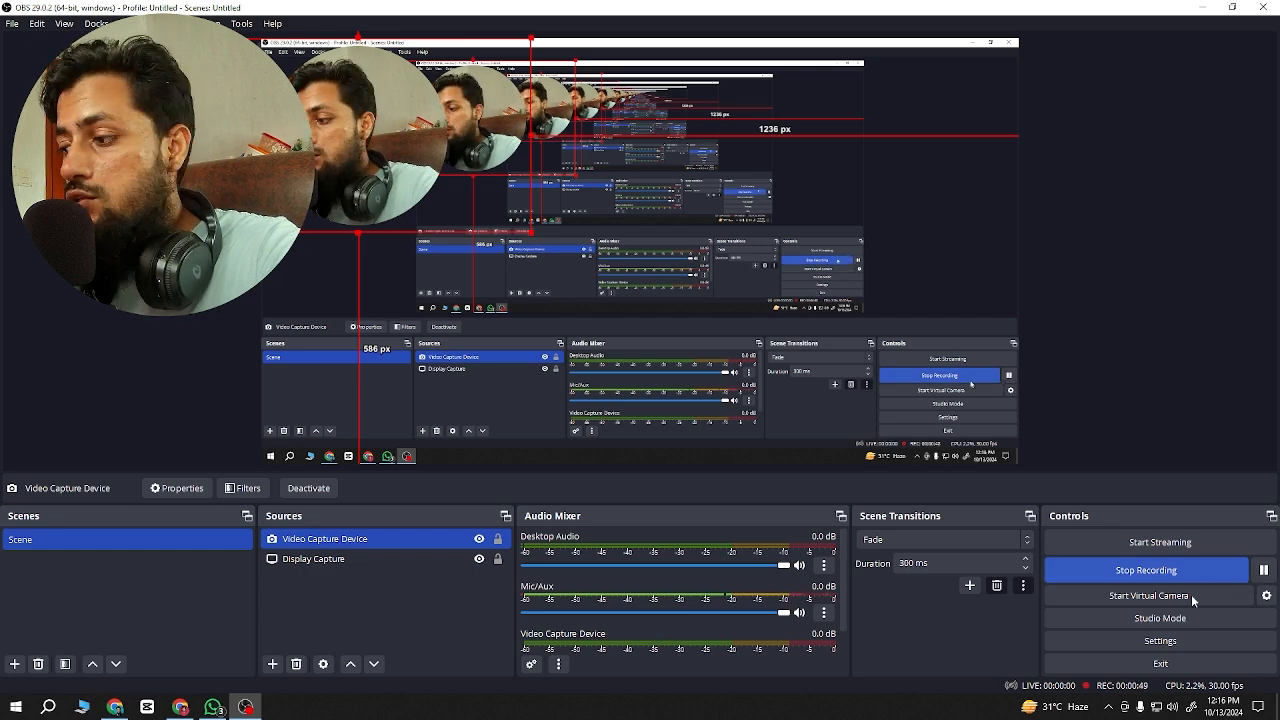
Step: Open the recording output settings and examine the encoder's rate control options
left_click(1155, 641)
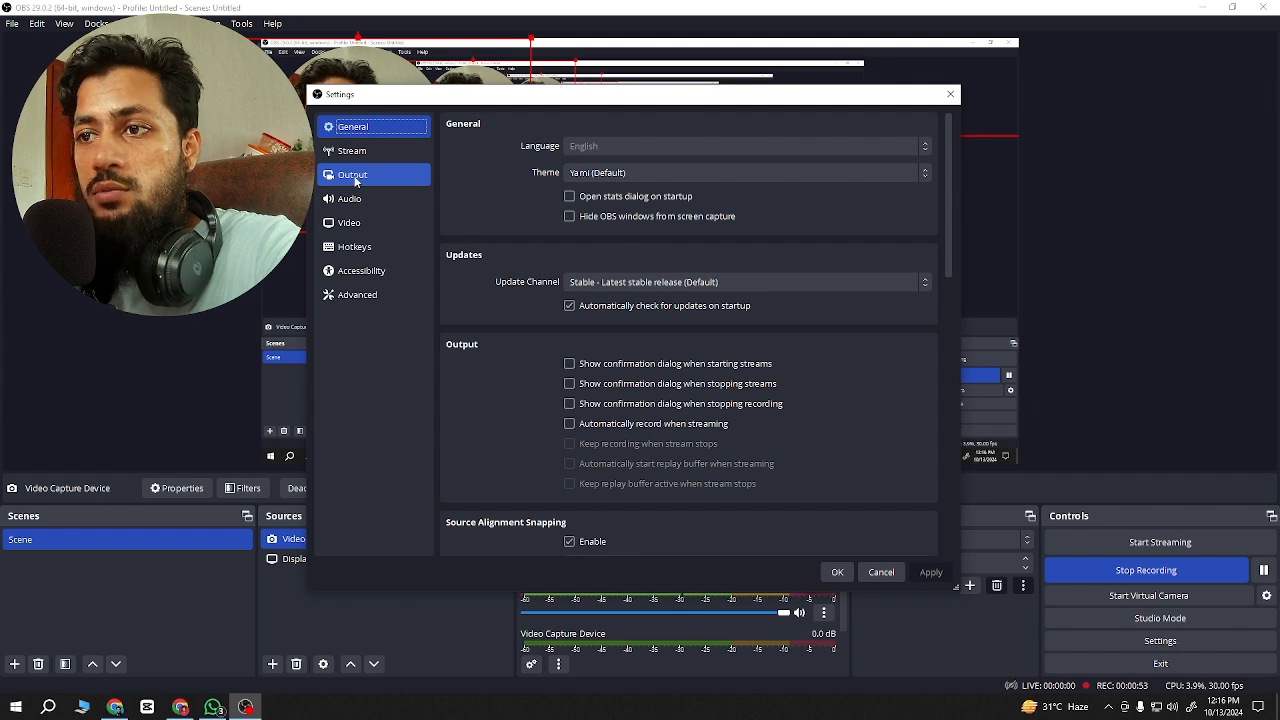
left_click(355, 176)
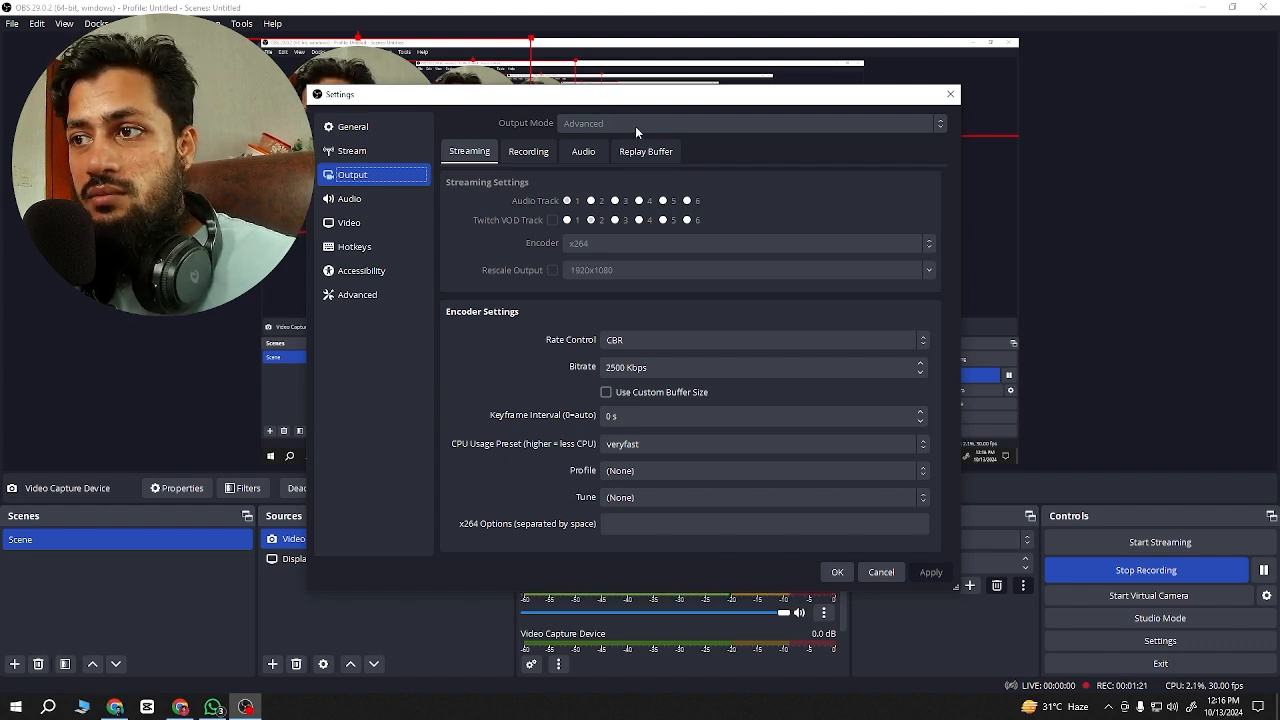
left_click(532, 153)
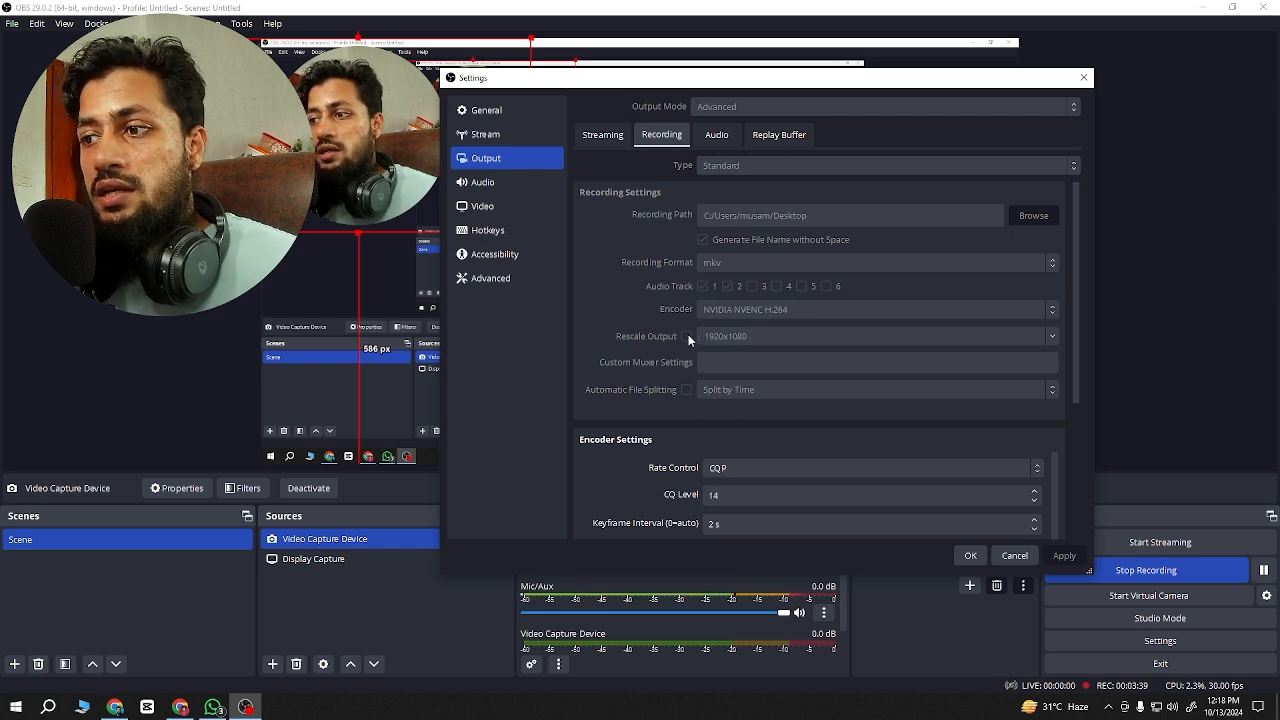
scroll(790, 375, "down", 3)
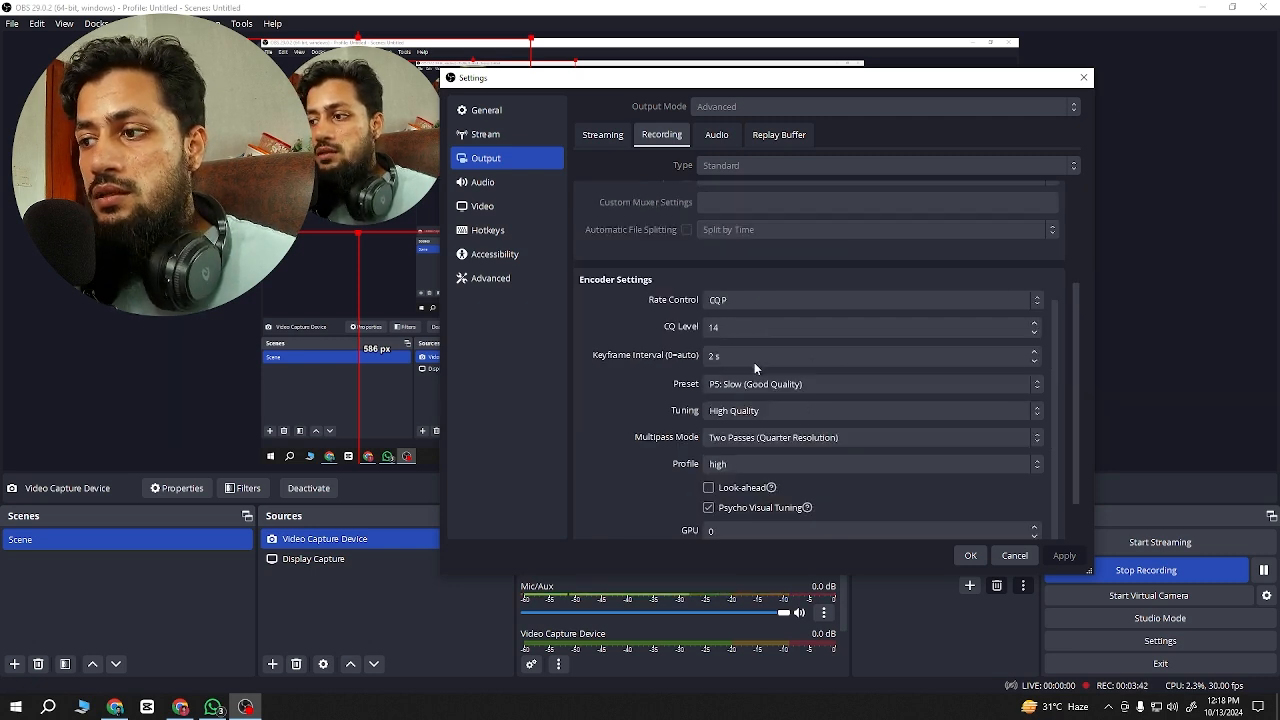
left_click(746, 302)
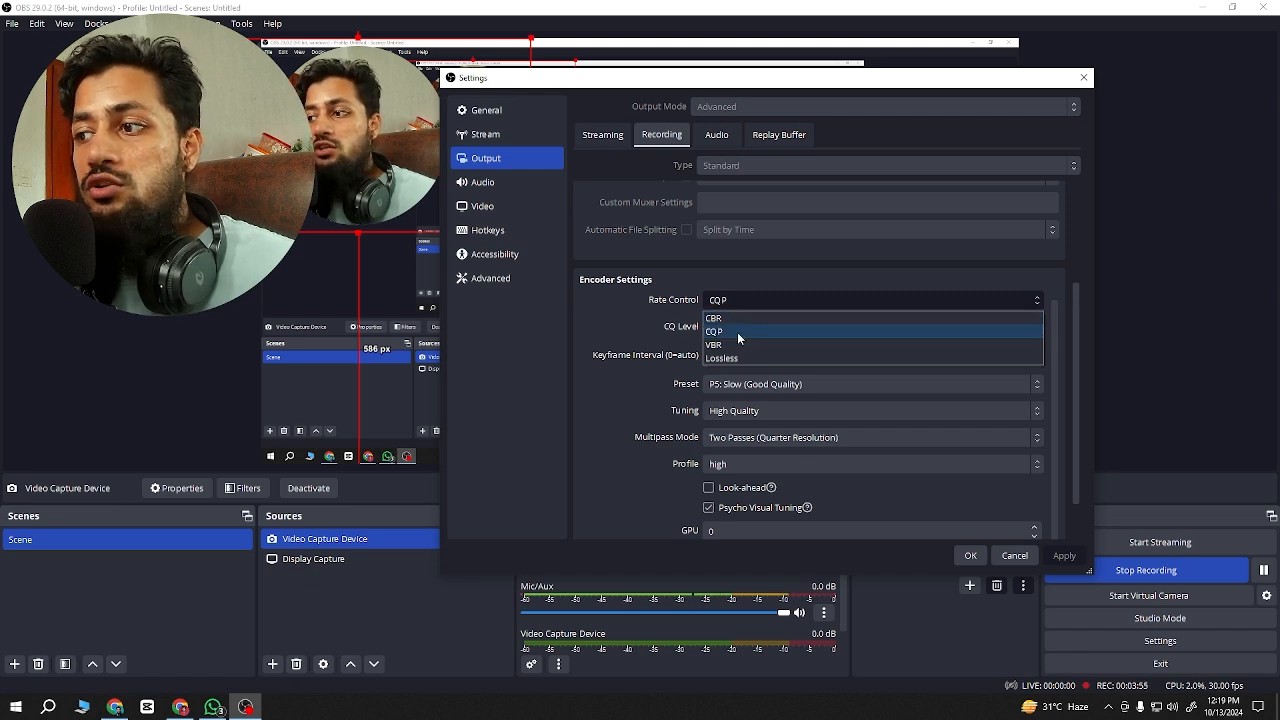
left_click(619, 338)
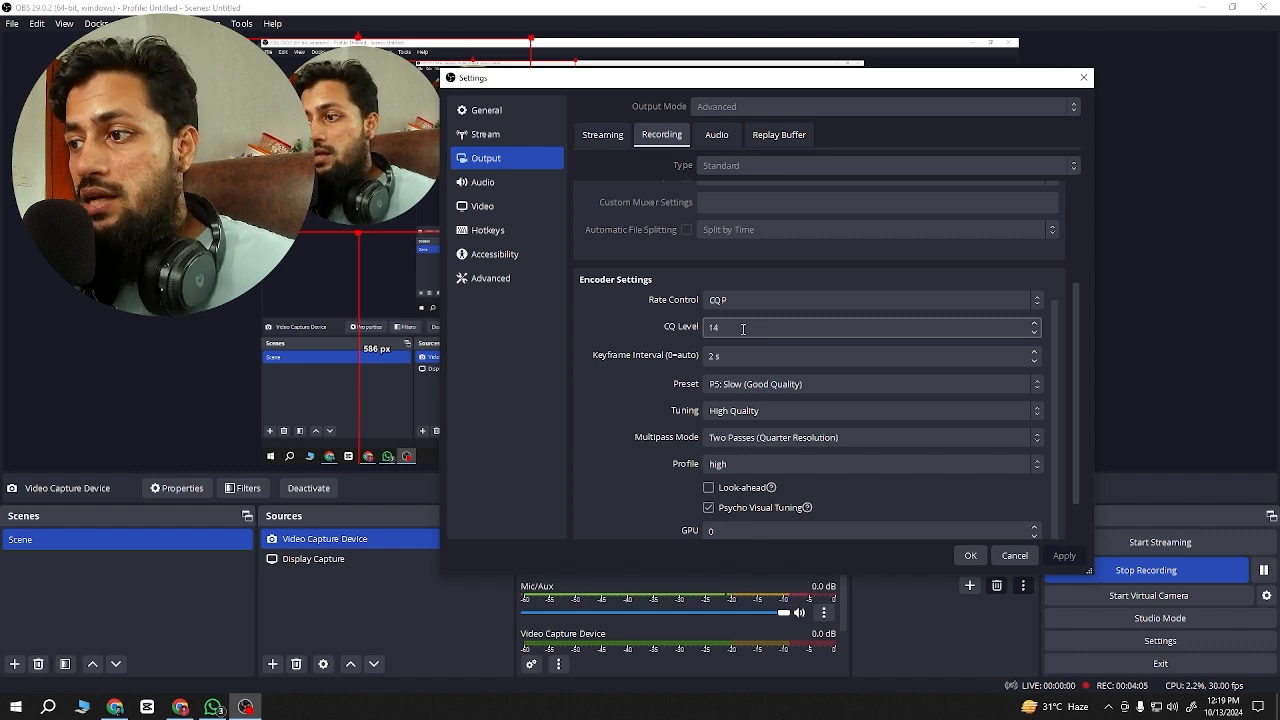
Step: Examine the encoder preset choices and the remaining recording encoder settings, closing the settings dialog when done
left_click(742, 388)
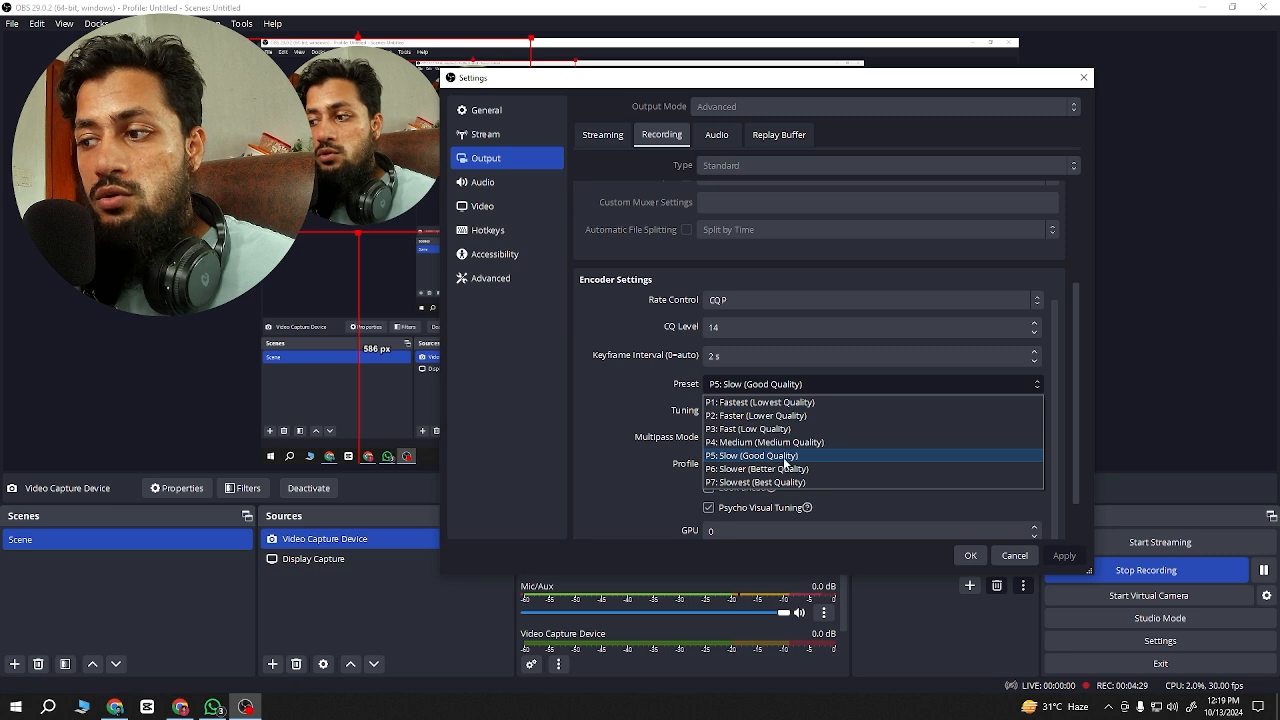
left_click(613, 411)
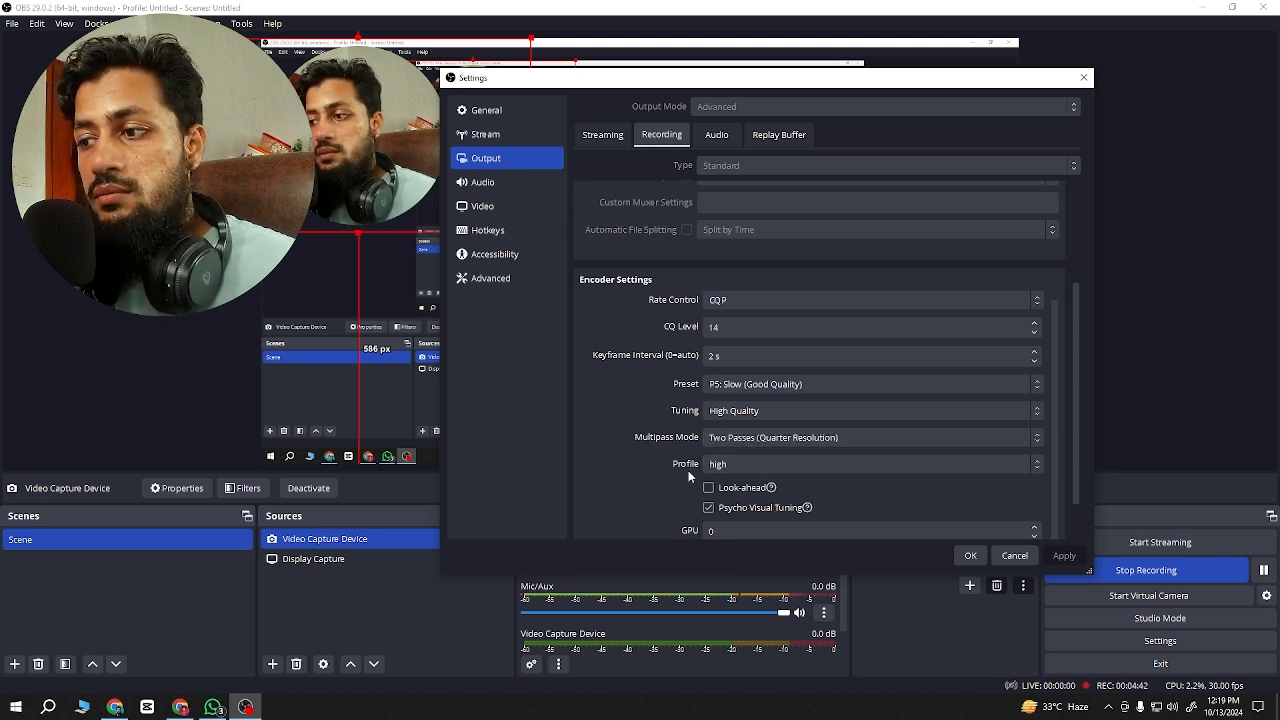
scroll(627, 455, "down", 1)
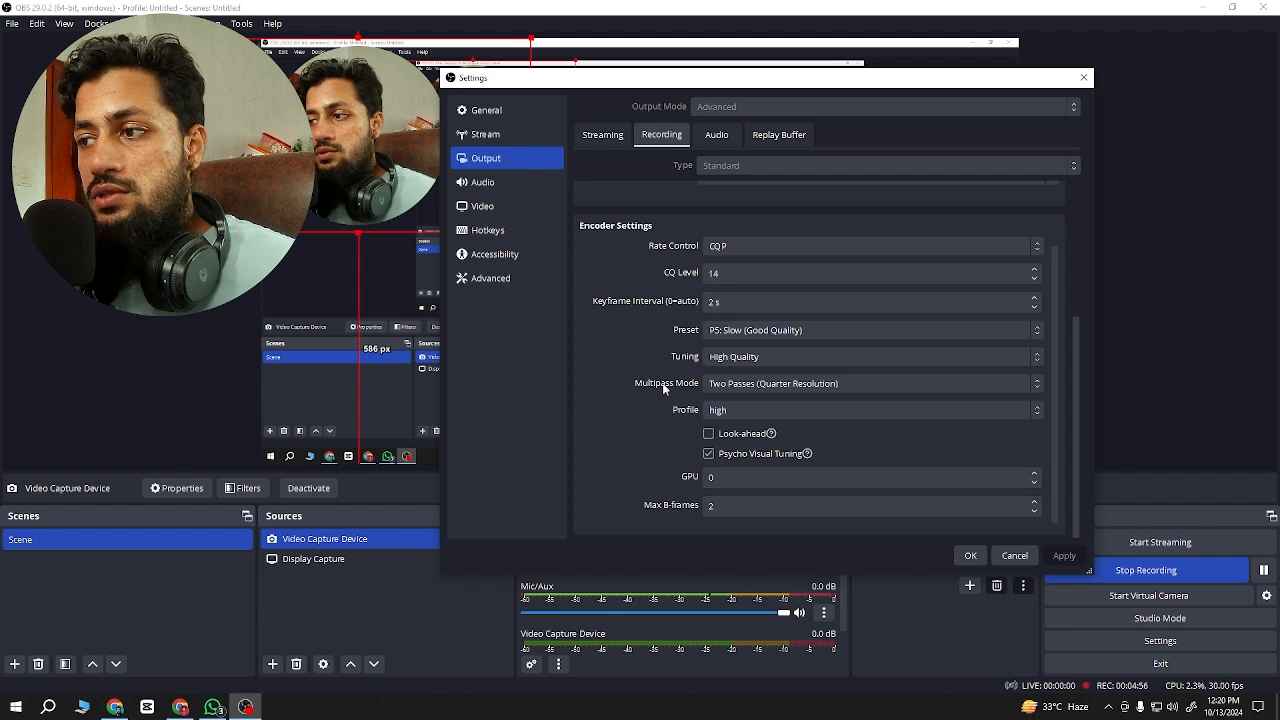
scroll(655, 386, "up", 4)
scroll(651, 383, "up", 1)
scroll(622, 278, "up", 1)
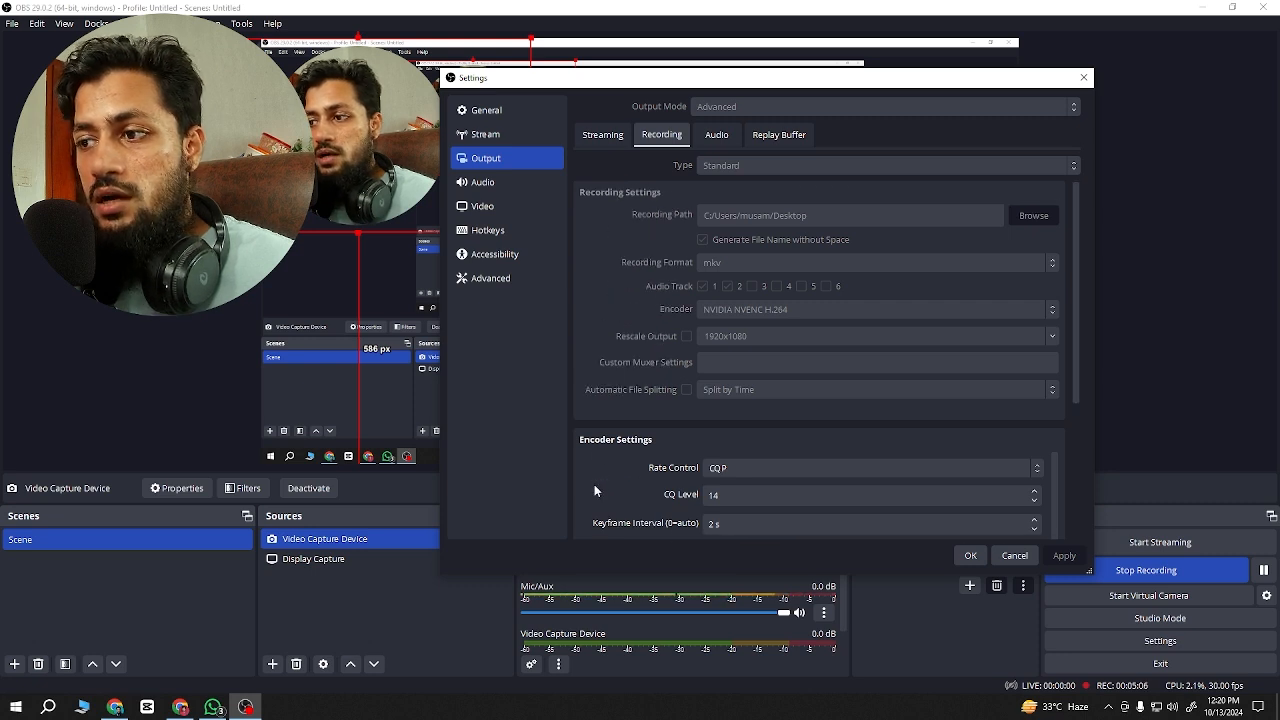
scroll(594, 489, "down", 3)
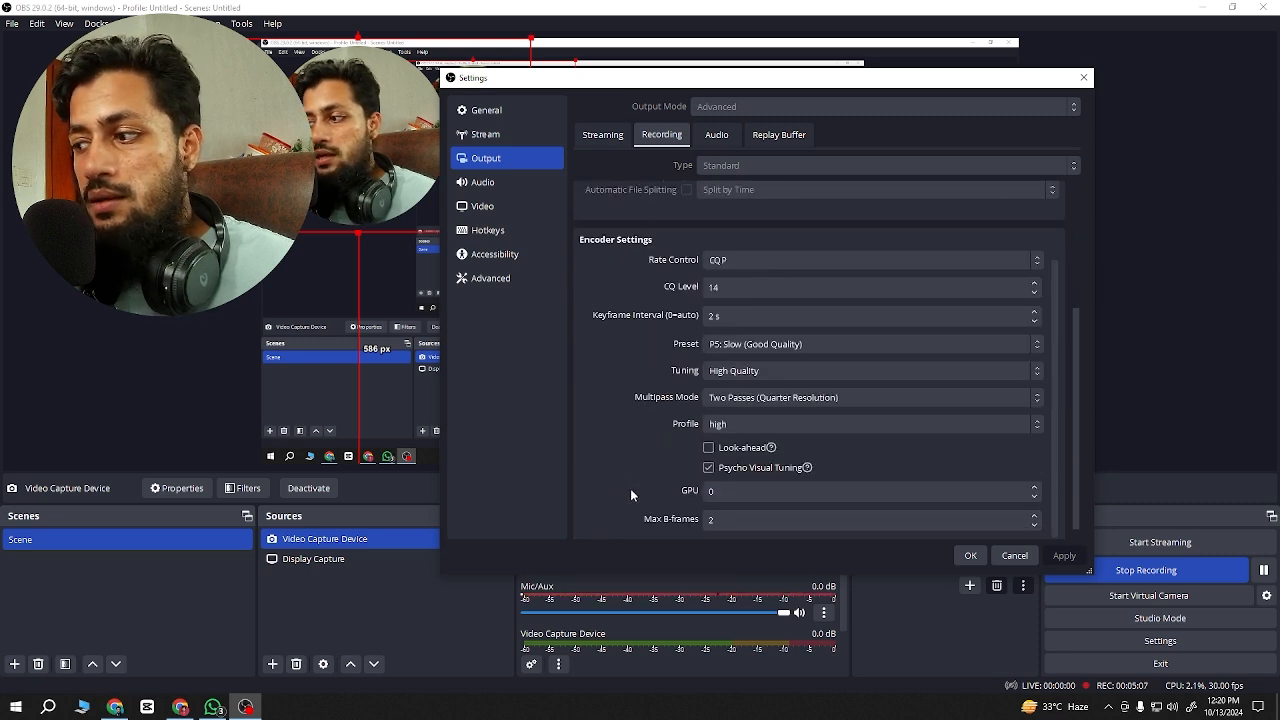
left_click(973, 556)
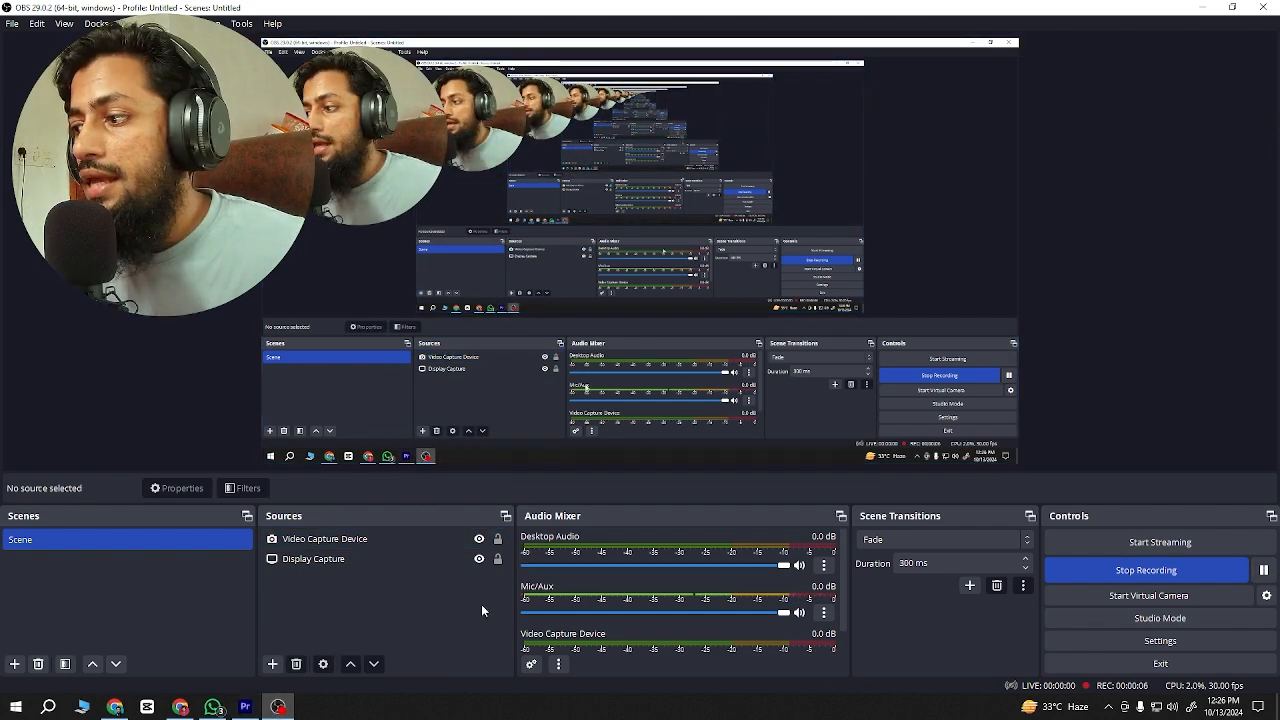
Step: Switch to Premiere Pro and try to import obs.mkv from the Desktop into the project
left_click(240, 709)
double_click(383, 303)
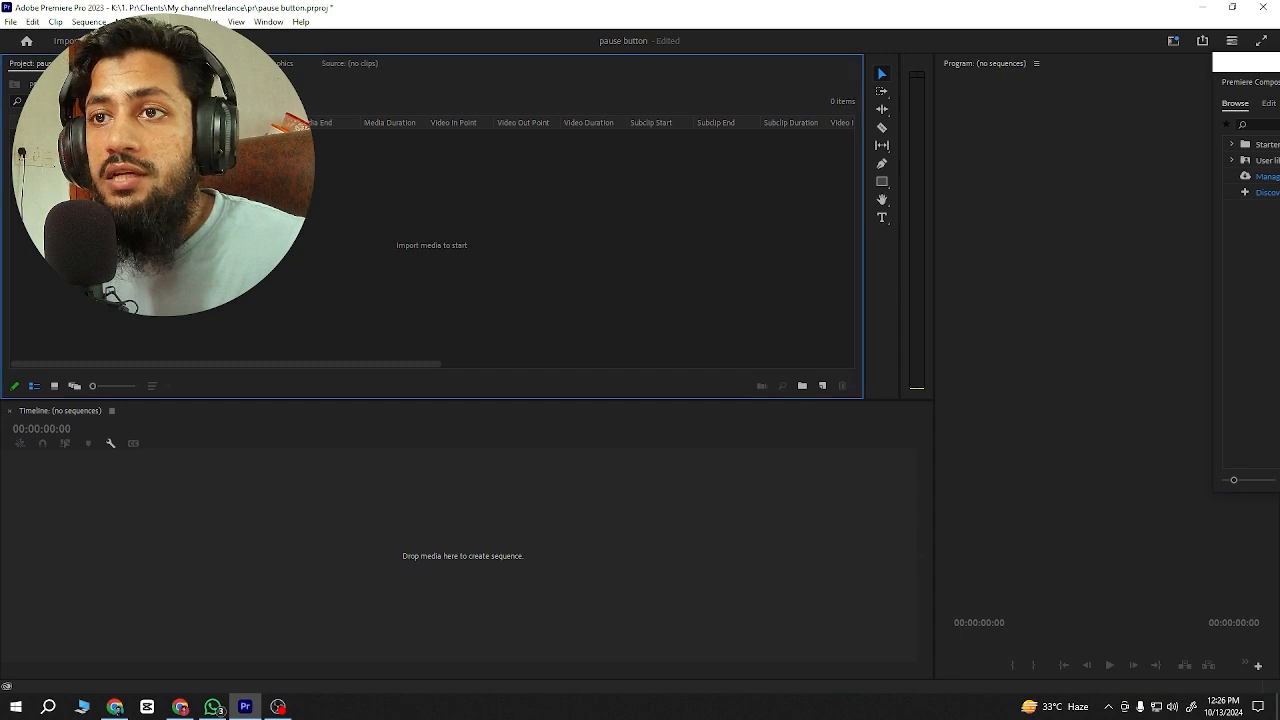
scroll(560, 398, "down", 1)
scroll(562, 398, "down", 2)
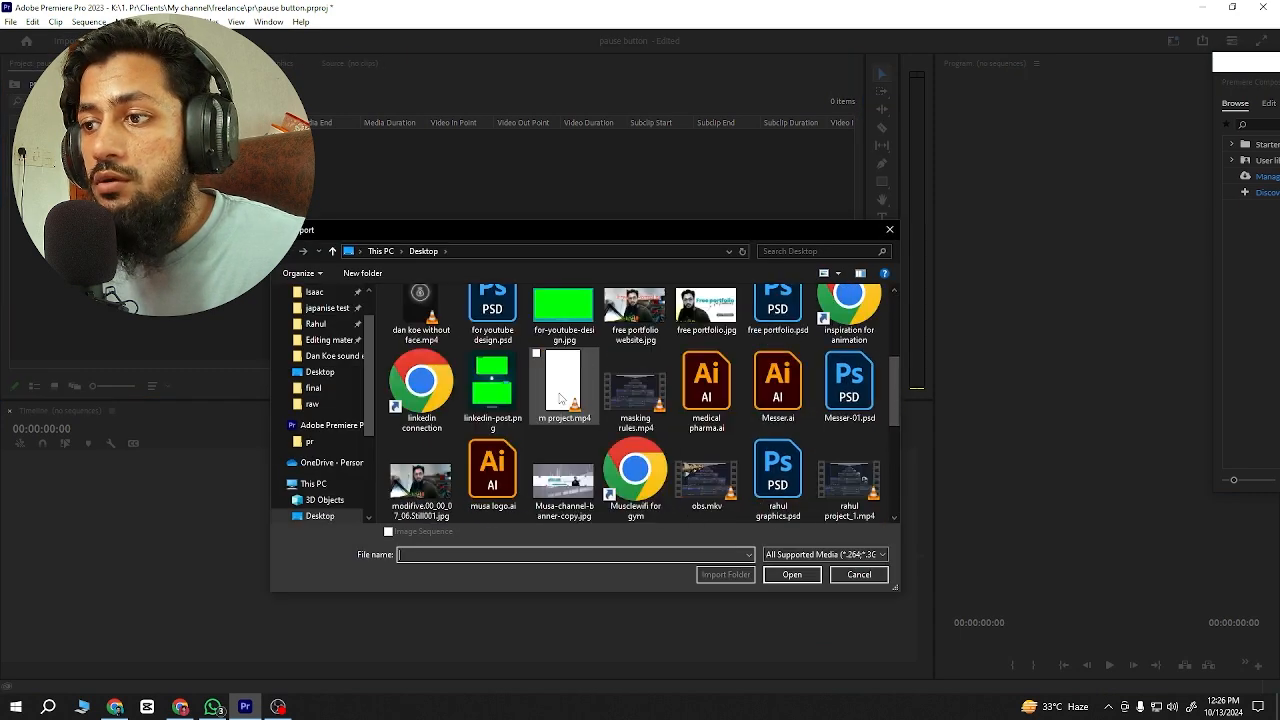
scroll(690, 403, "down", 1)
left_click(717, 404)
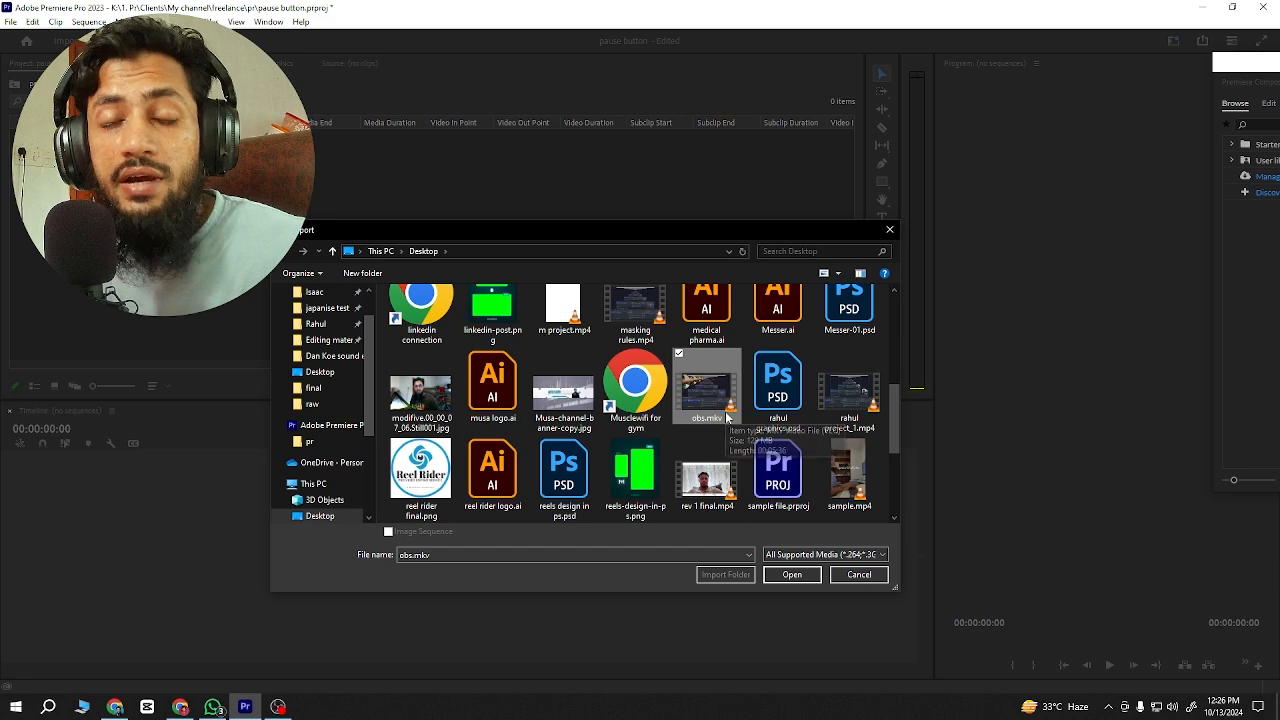
left_click(772, 575)
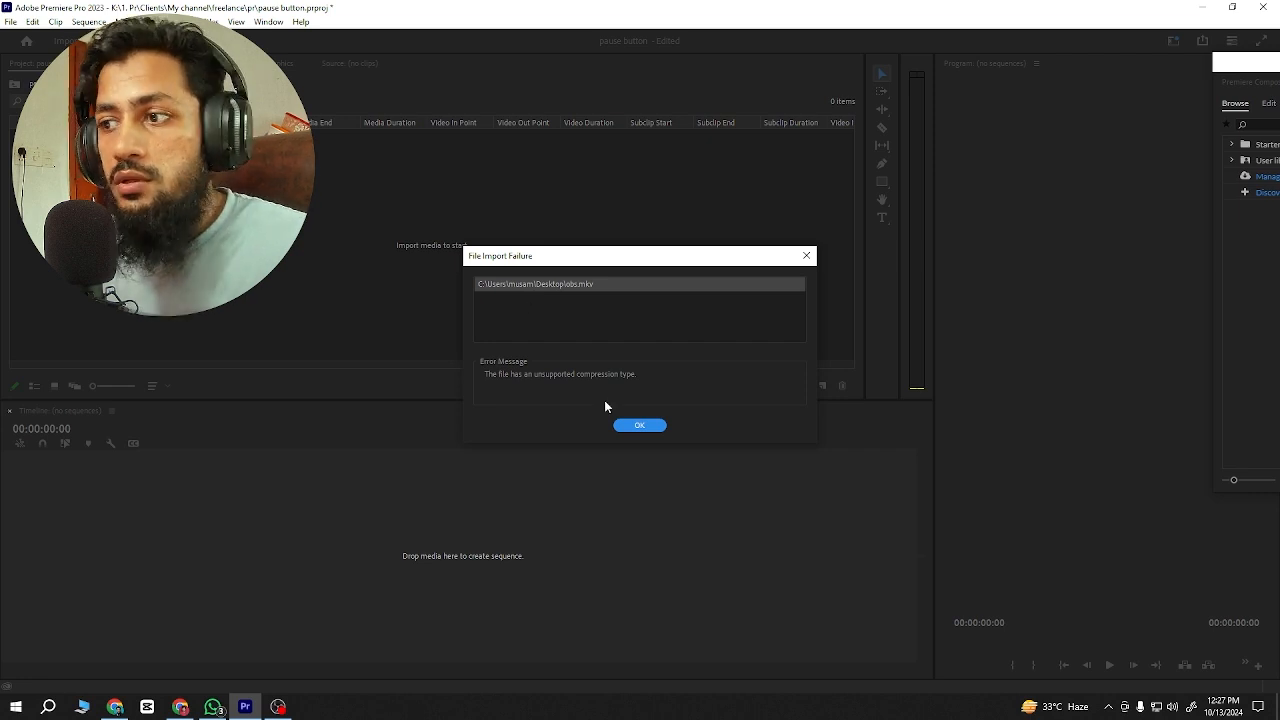
left_click(640, 425)
Step: Switch to OBS Studio and load obs.mkv from the Desktop as the recording to remux
left_click(278, 706)
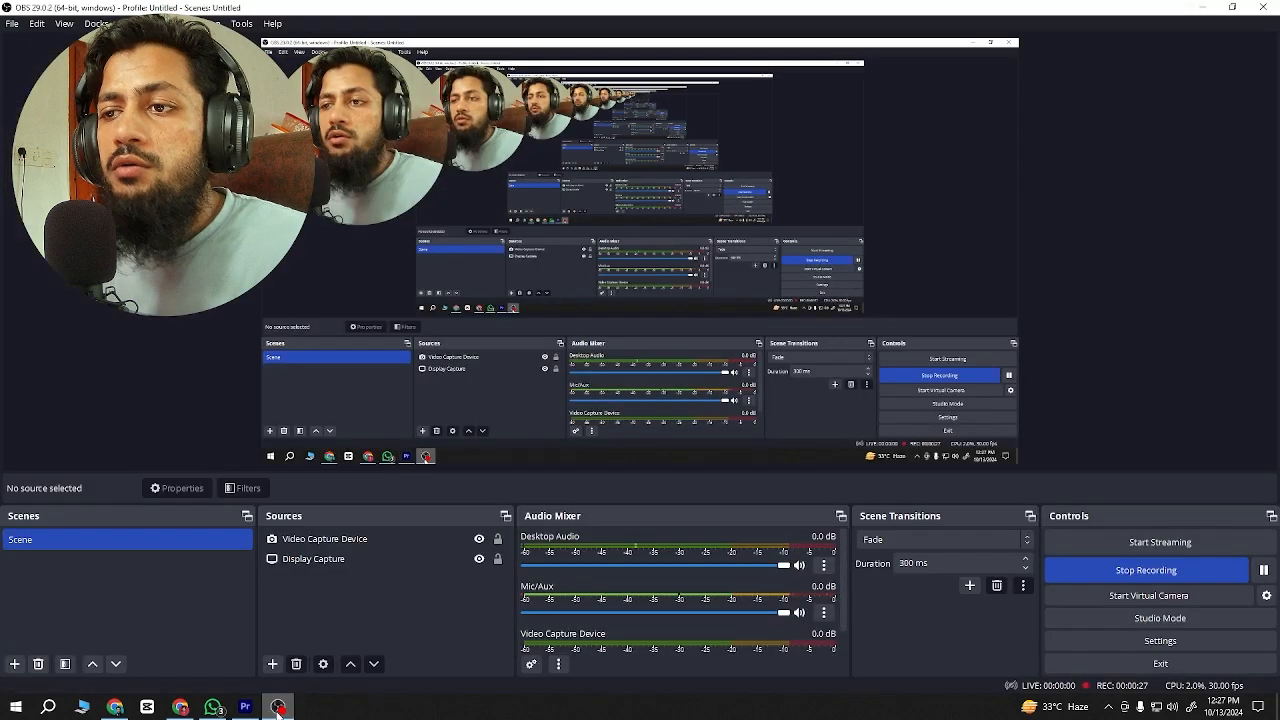
left_click(12, 23)
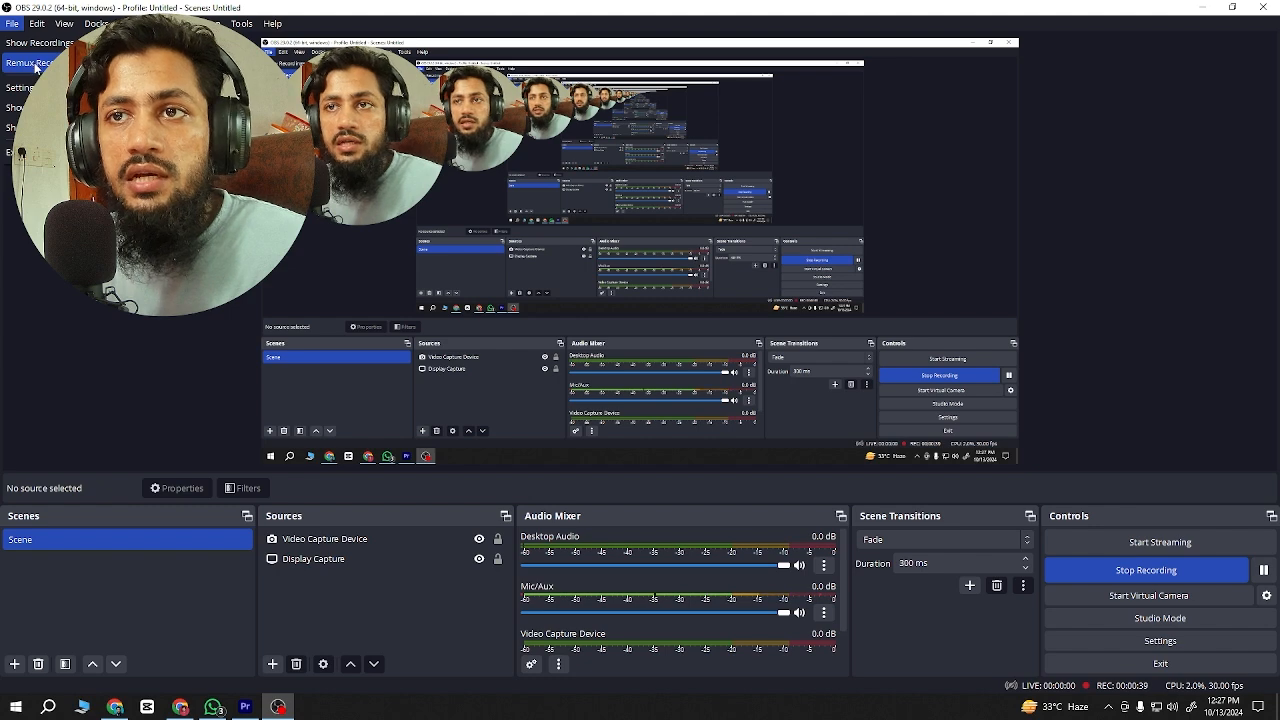
left_click(36, 66)
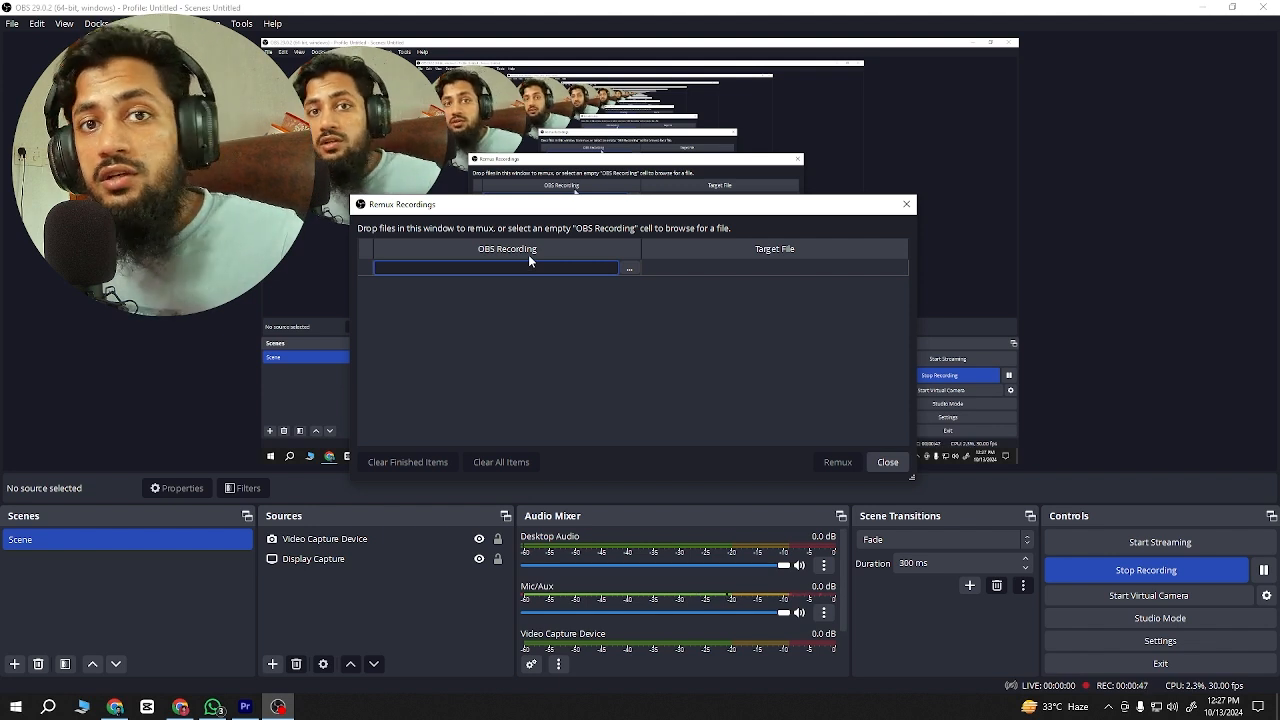
left_click(621, 268)
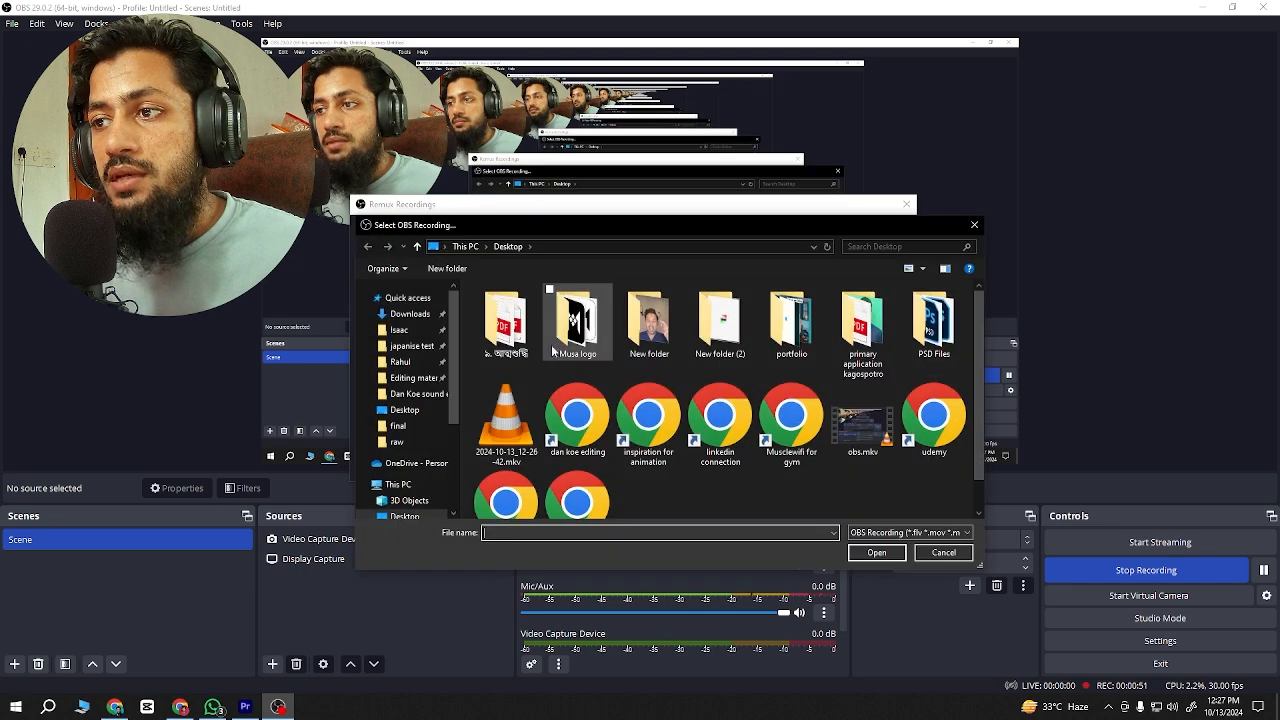
scroll(766, 435, "down", 1)
left_click(862, 390)
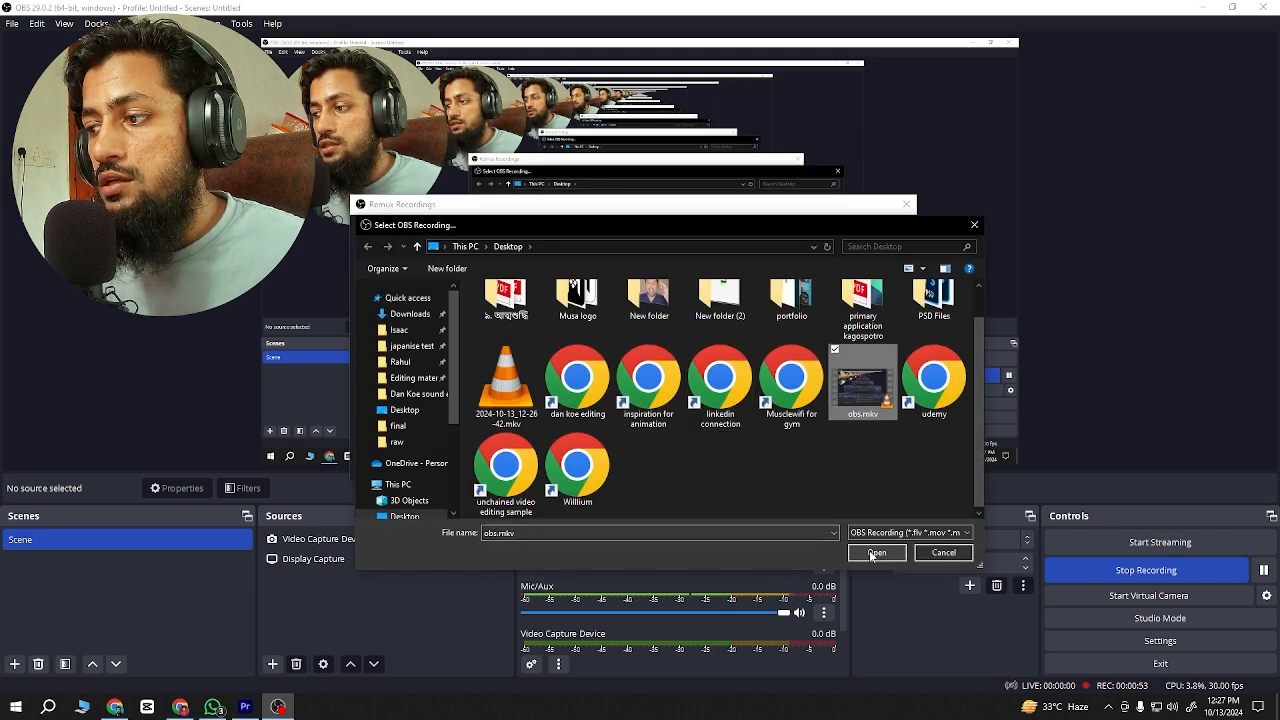
left_click(876, 552)
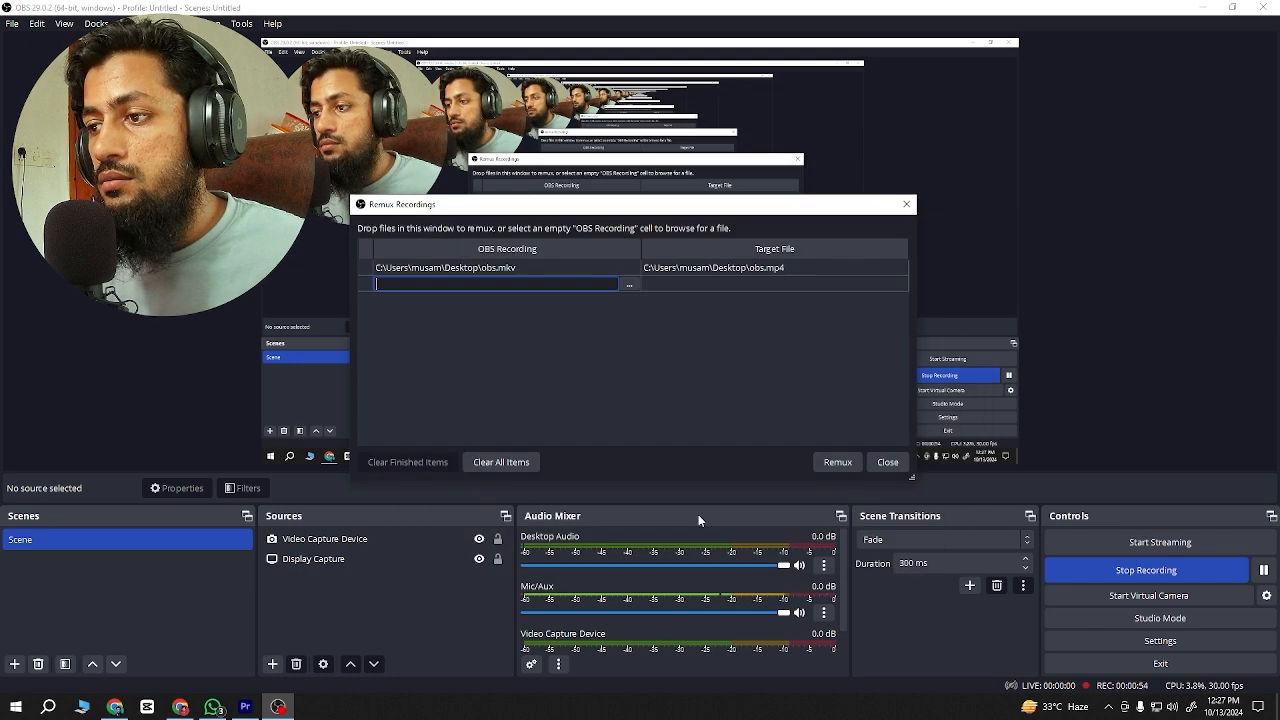
Step: Set the remux target to obs.mp4 on the Desktop, remux the recording and close the remux dialog
left_click(762, 270)
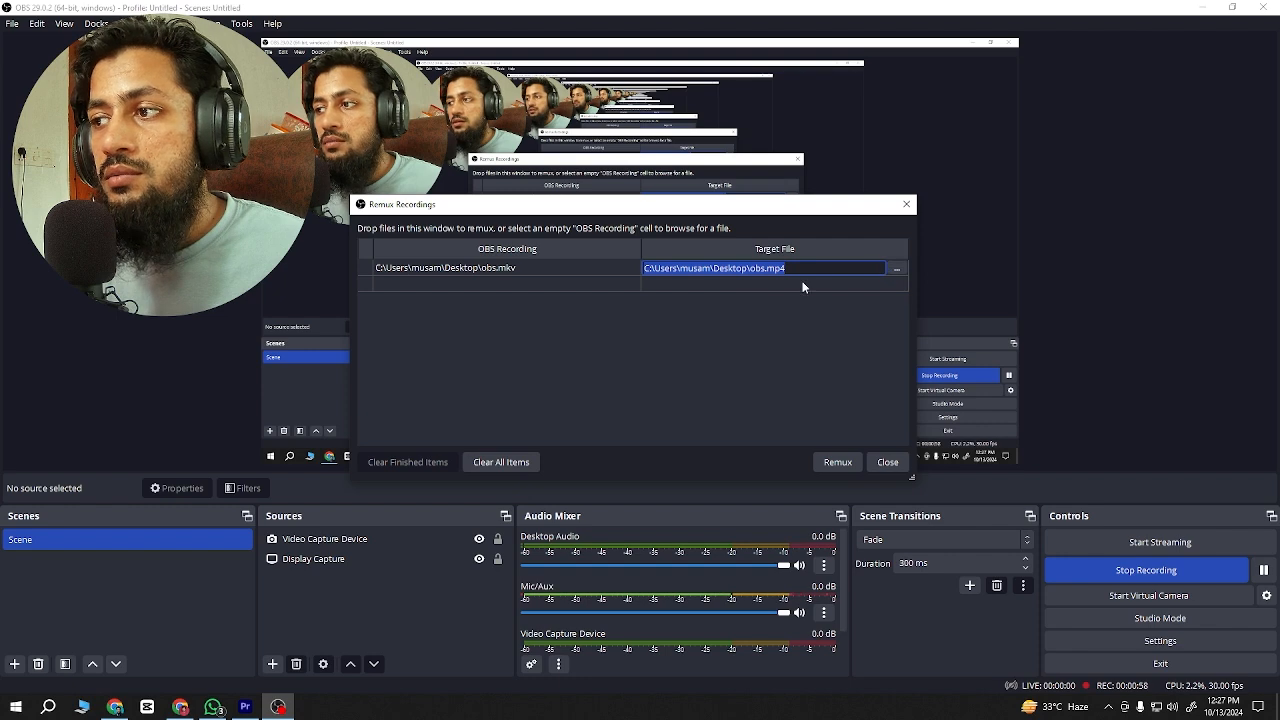
left_click(897, 269)
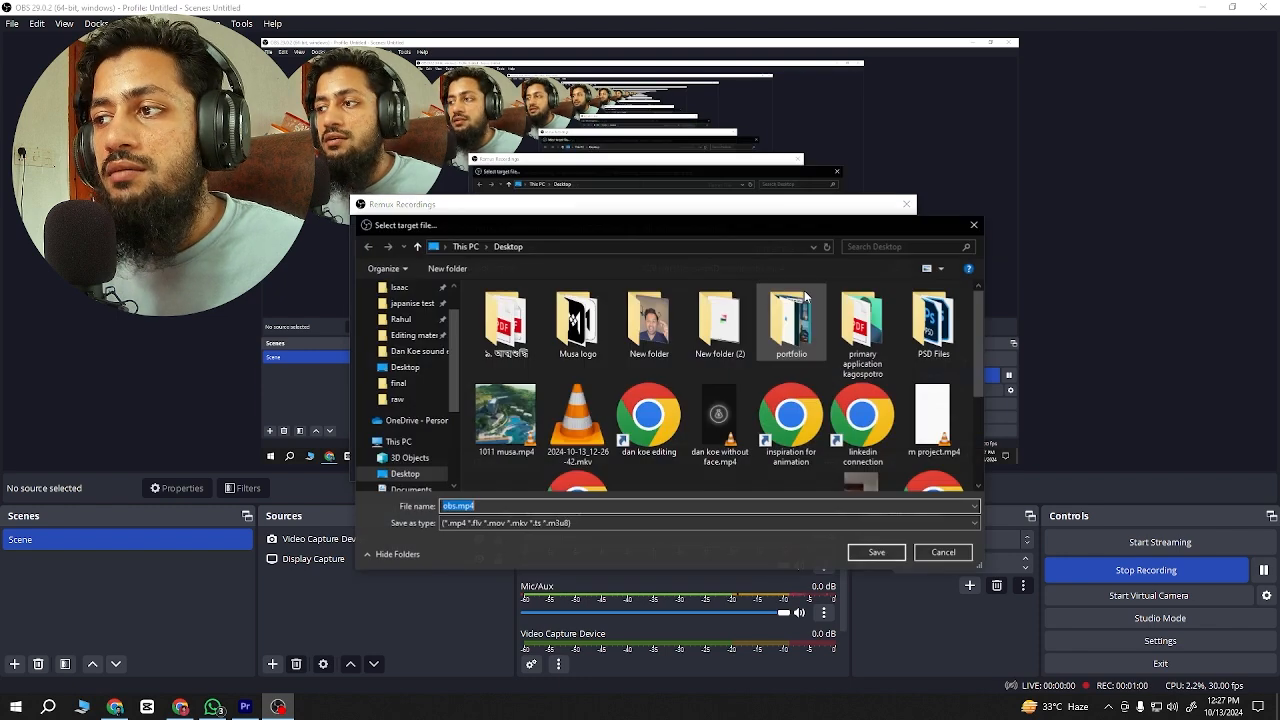
left_click(868, 552)
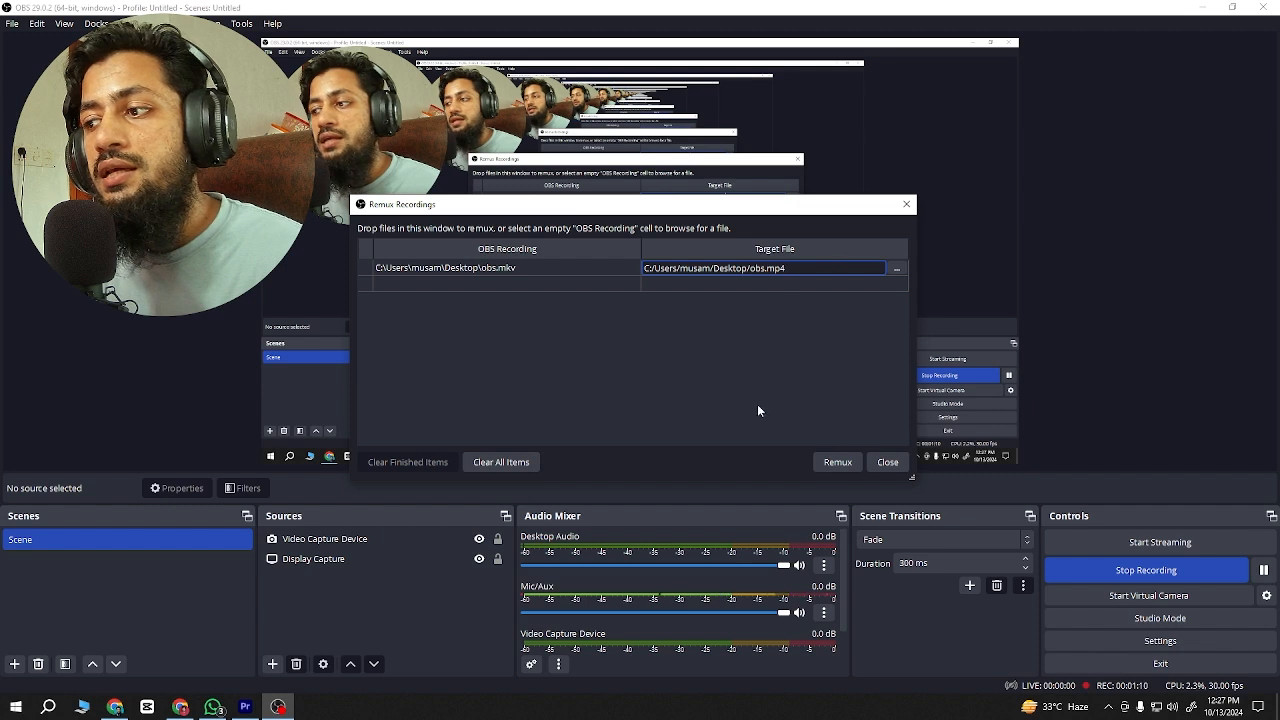
left_click(838, 463)
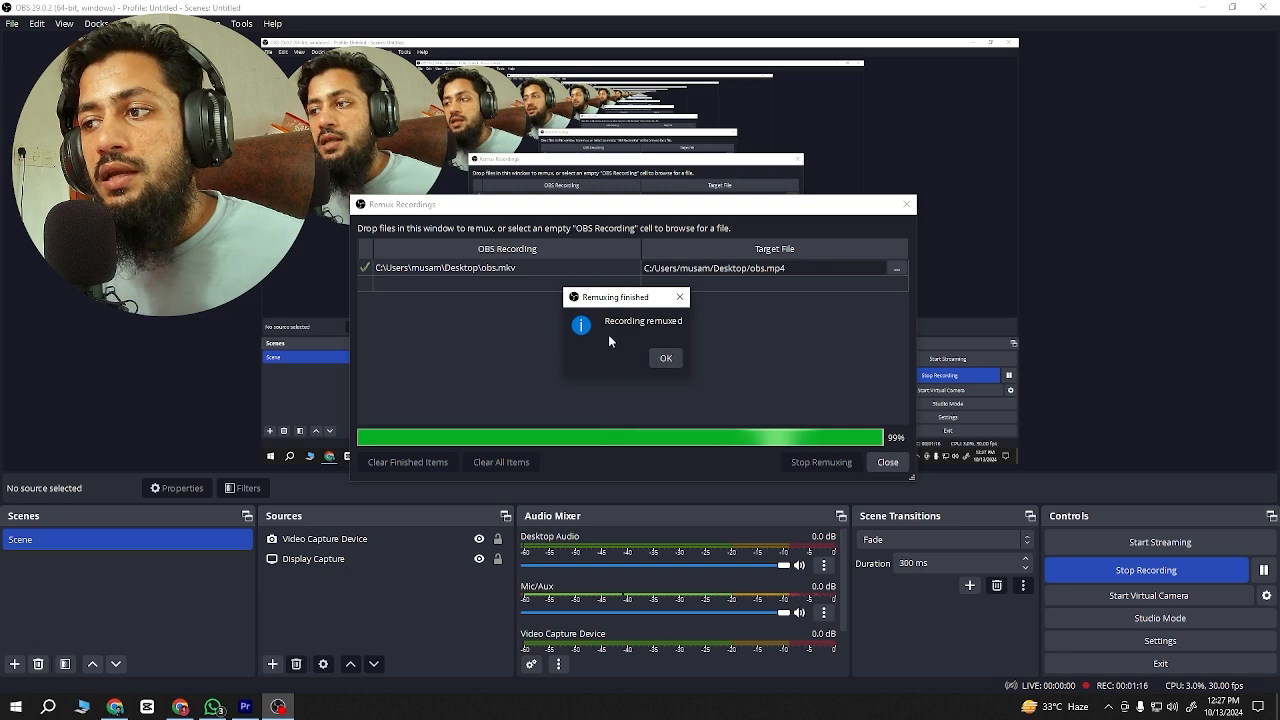
left_click(668, 357)
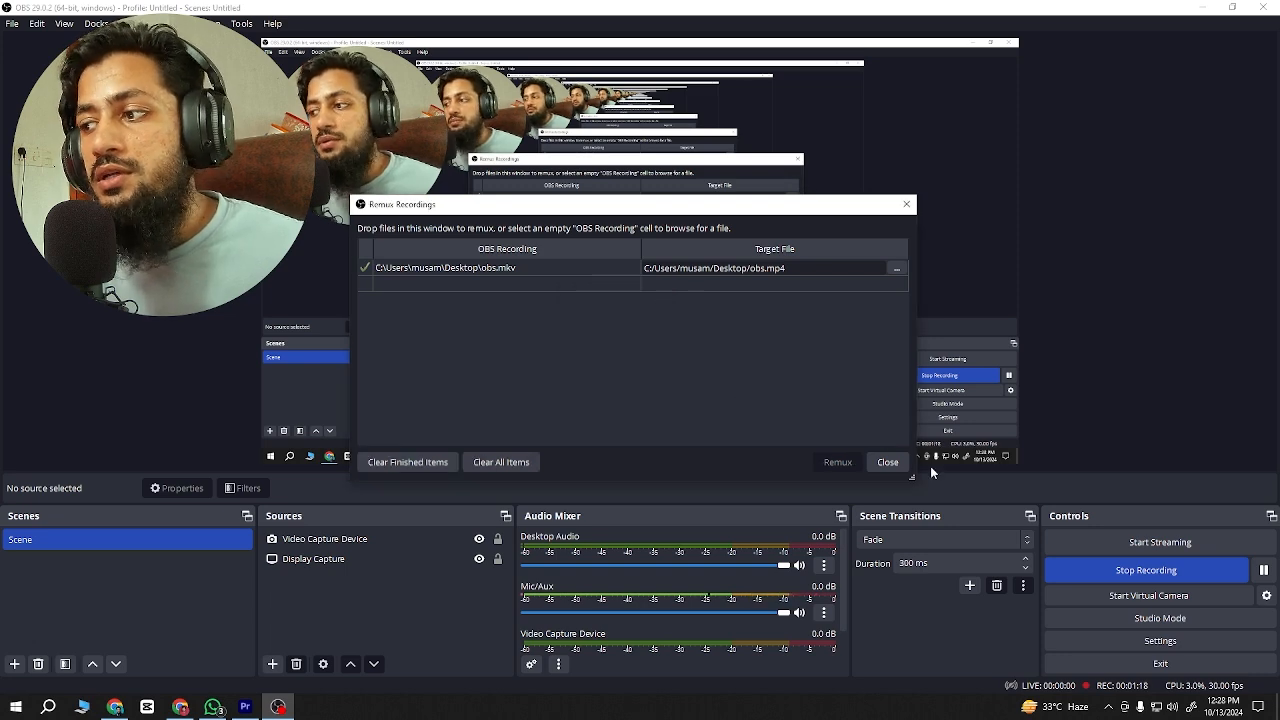
left_click(887, 461)
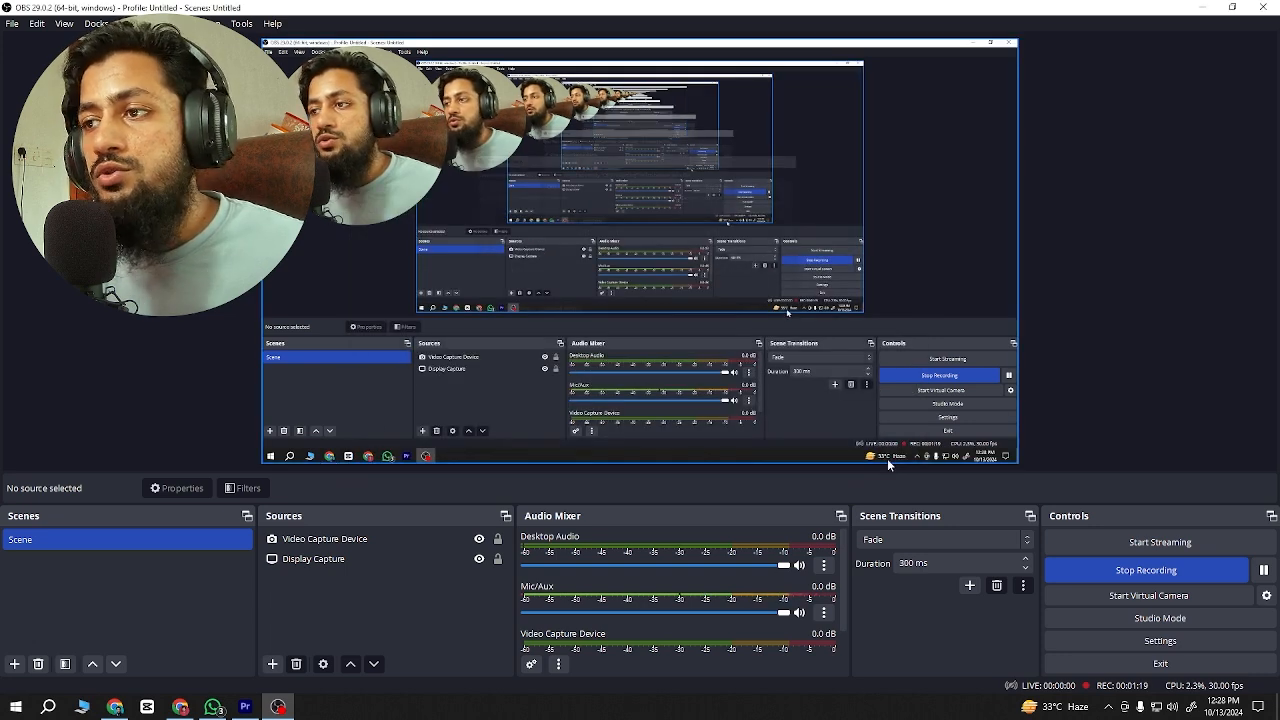
Step: Switch to Premiere Pro, import obs.mp4 from the Desktop and place it in the empty timeline as a new sequence
left_click(1205, 6)
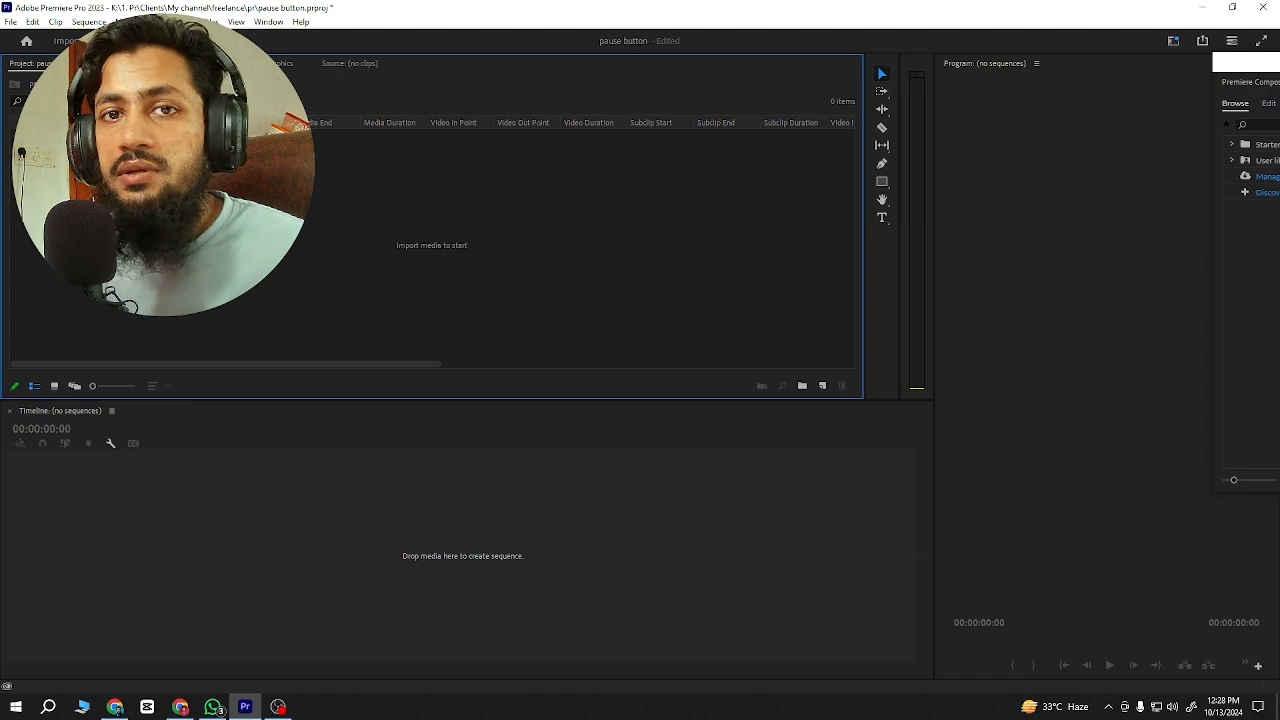
key("ctrl+i")
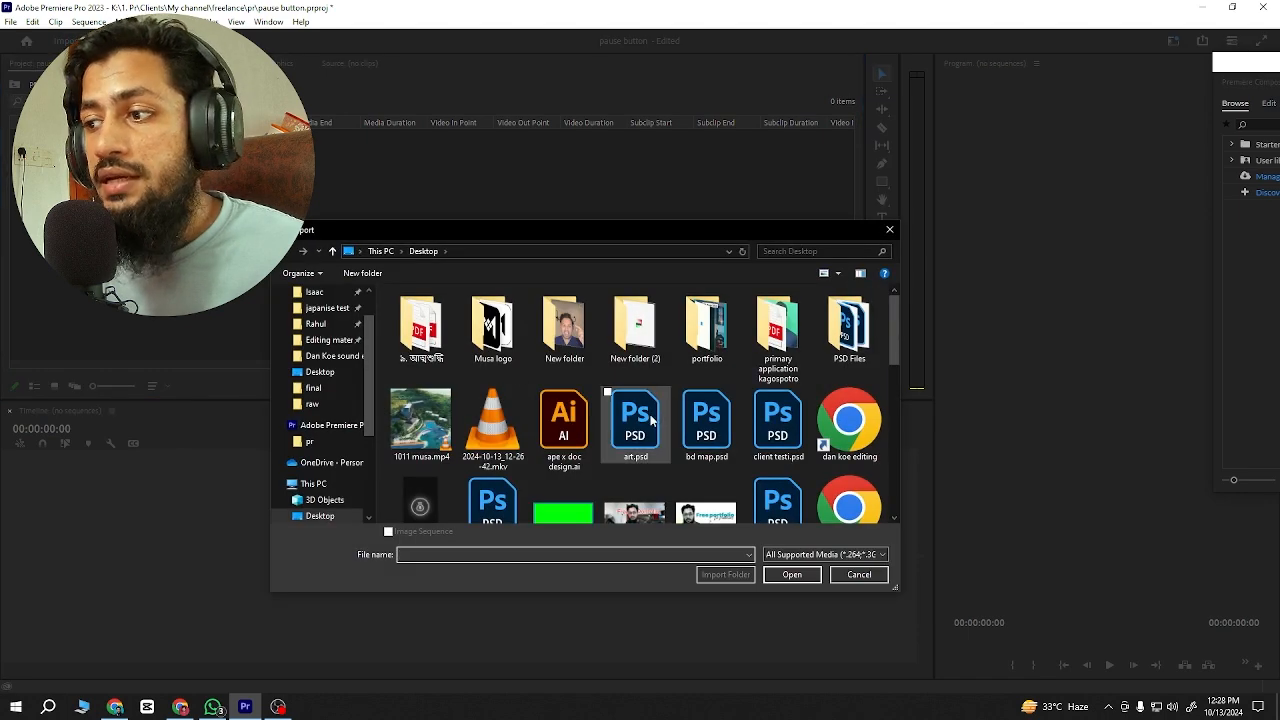
scroll(643, 417, "down", 3)
left_click(708, 415)
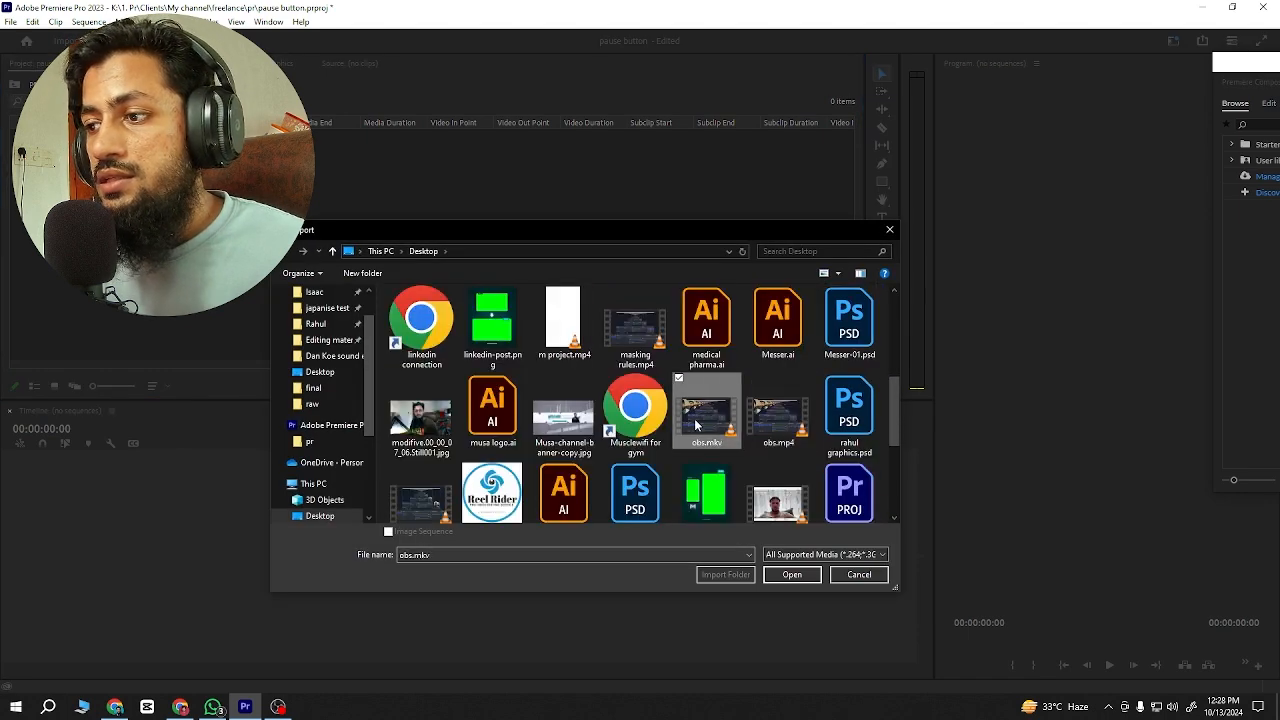
left_click(775, 420)
left_click(698, 430)
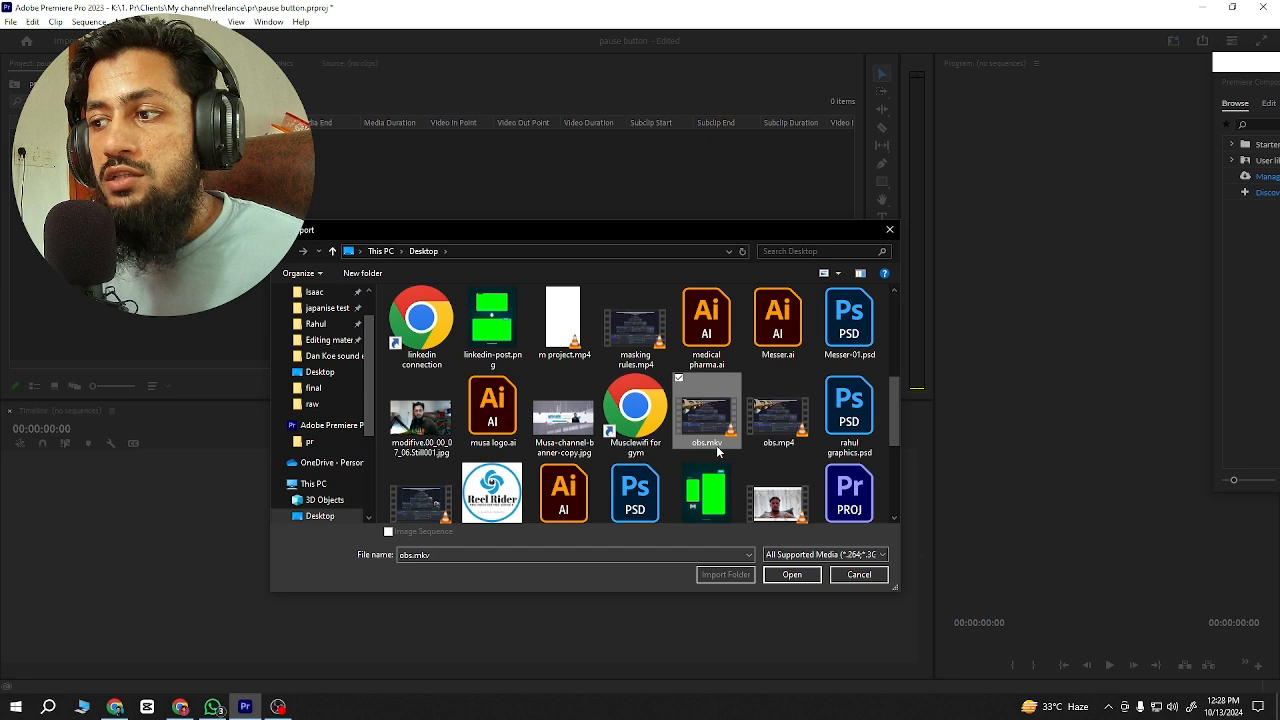
left_click(779, 423)
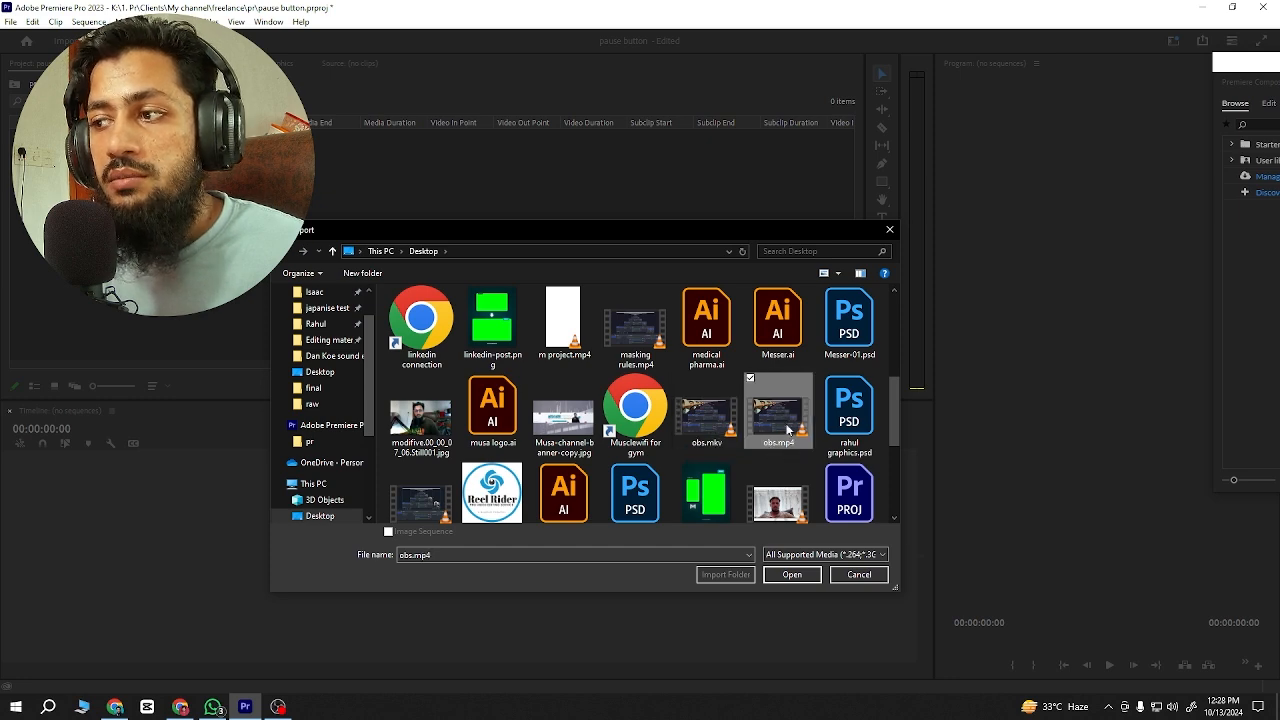
left_click(792, 575)
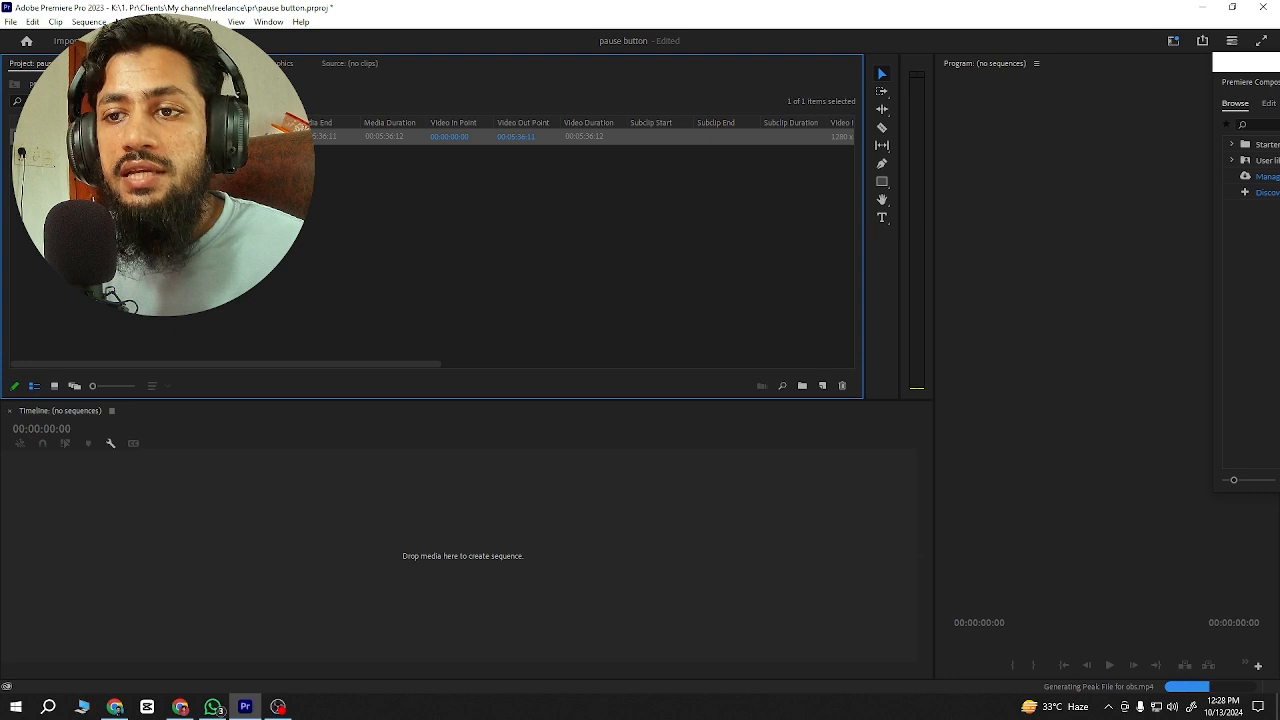
left_click_drag(317, 427, 313, 428)
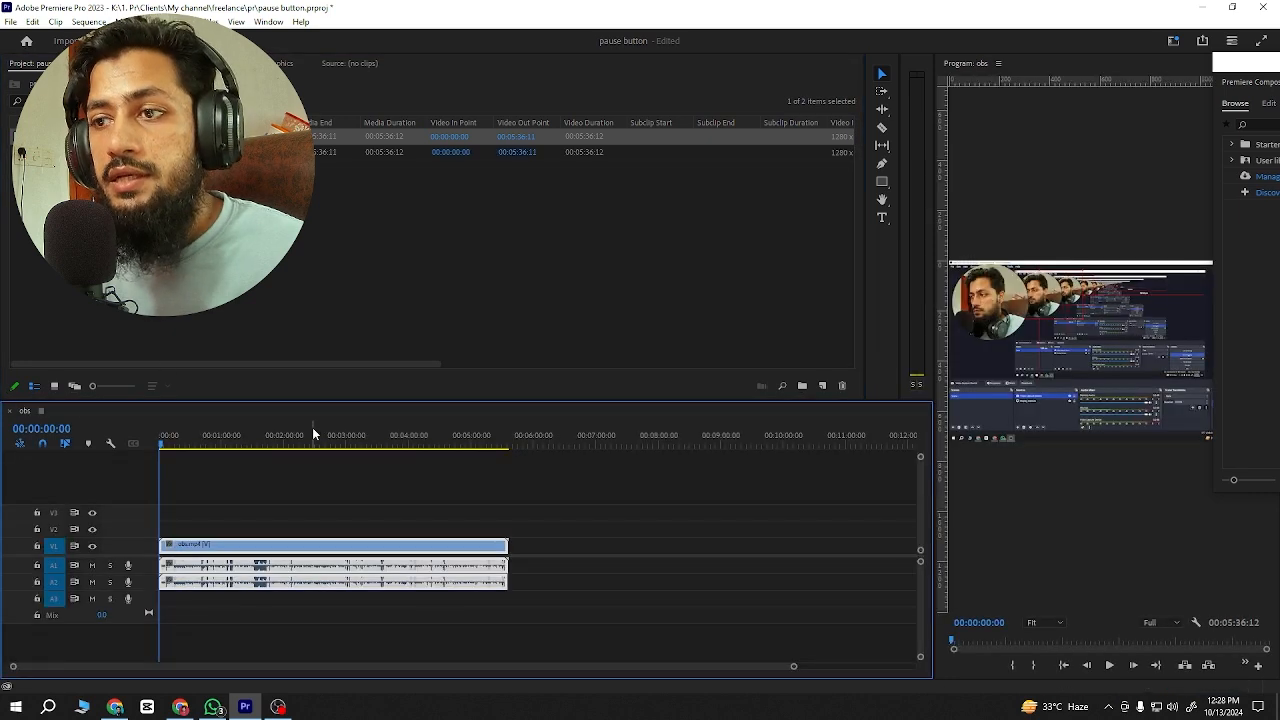